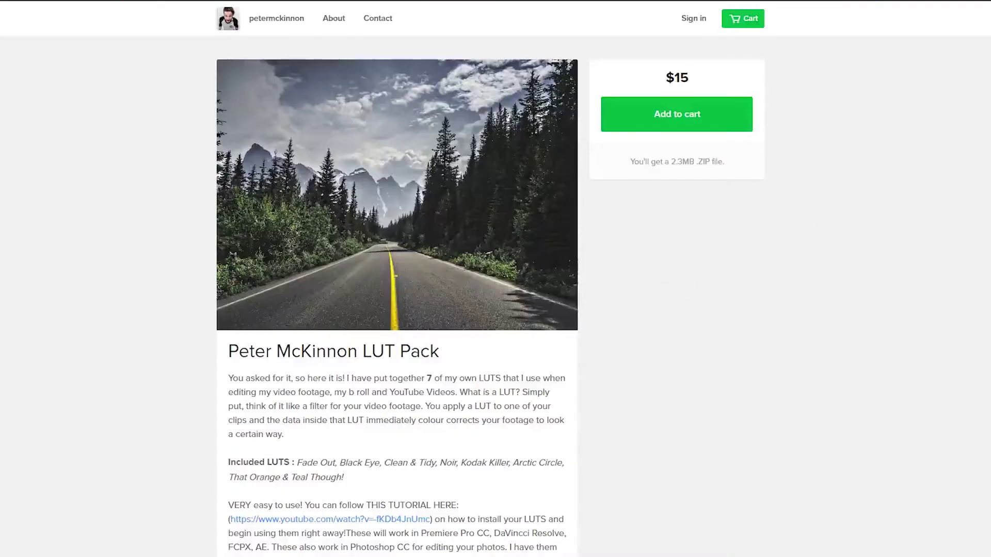
Step: Scroll down the Gumroad page to read the LUT Pack description and its list of included LUTs
scroll(496, 279, "down", 5)
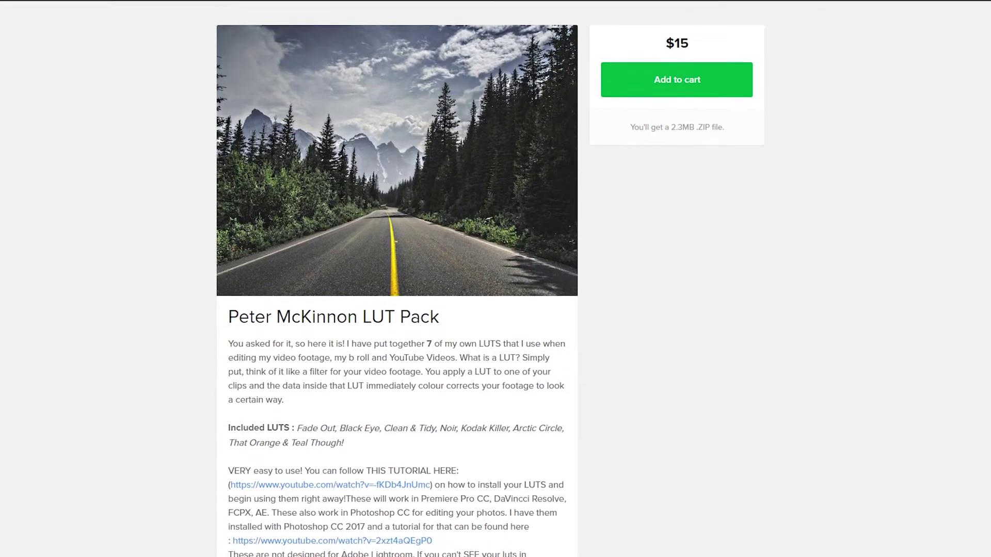
scroll(397, 279, "down", 5)
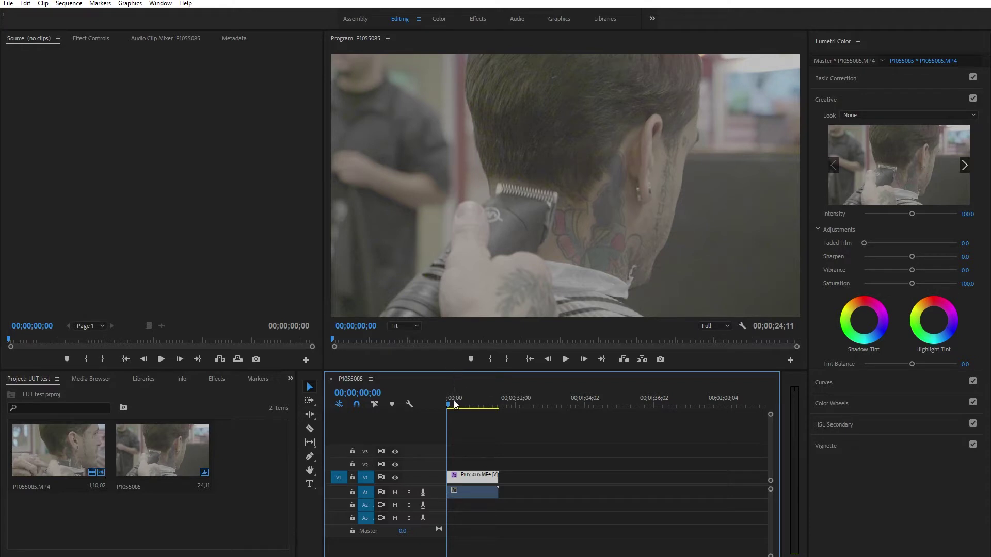
mouse_move(450, 401)
left_mouse_down()
mouse_move(458, 402)
mouse_move(446, 404)
left_mouse_up()
left_click(485, 465)
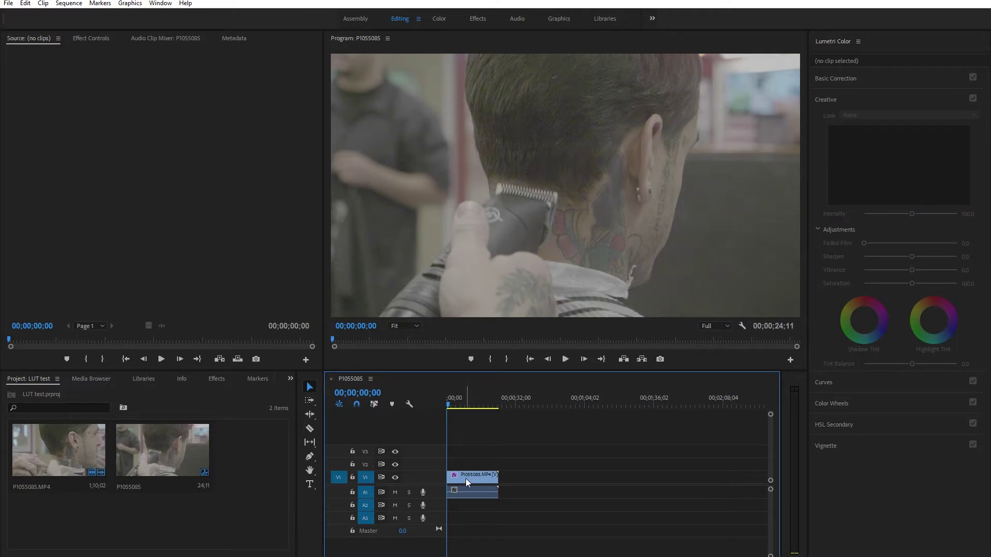
left_click(466, 480)
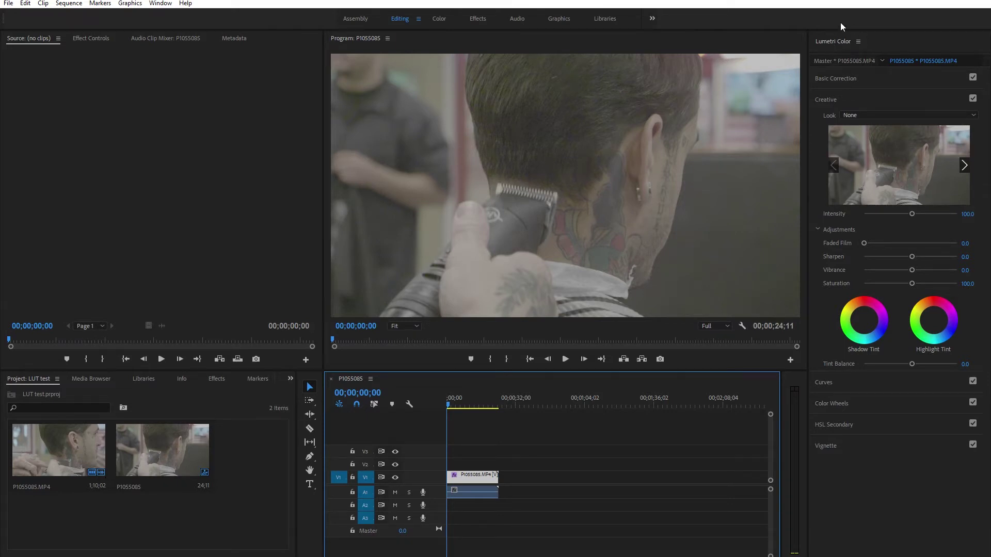
left_click(163, 4)
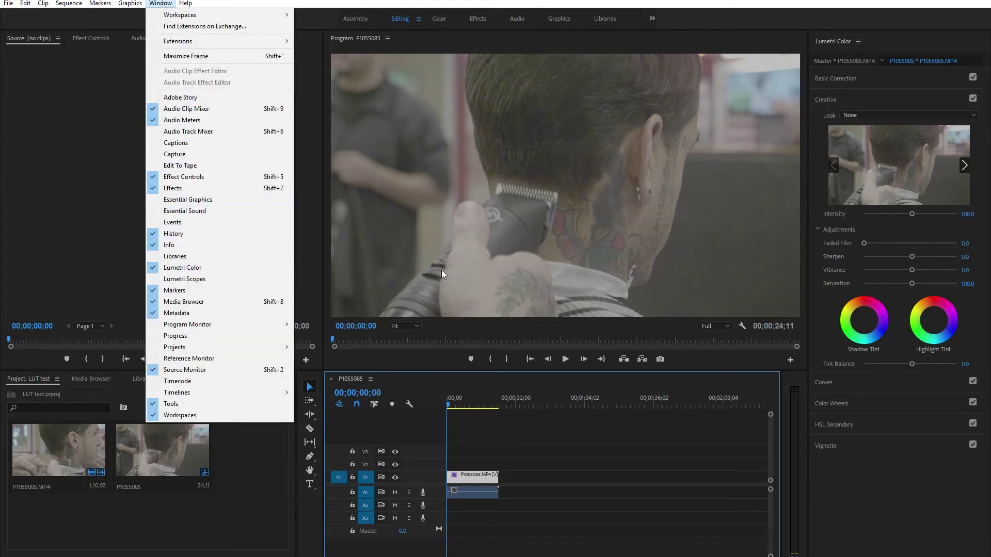
left_click(841, 82)
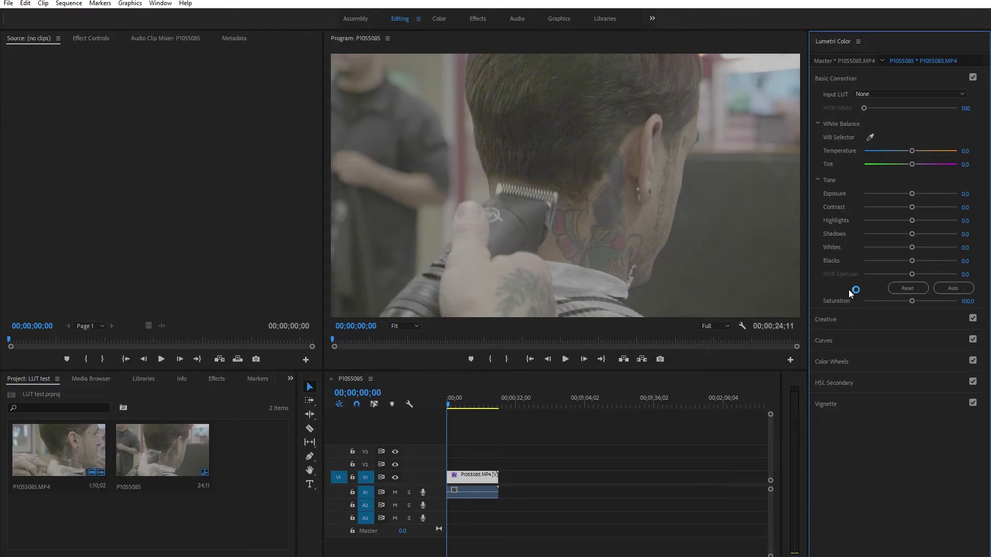
left_click(827, 324)
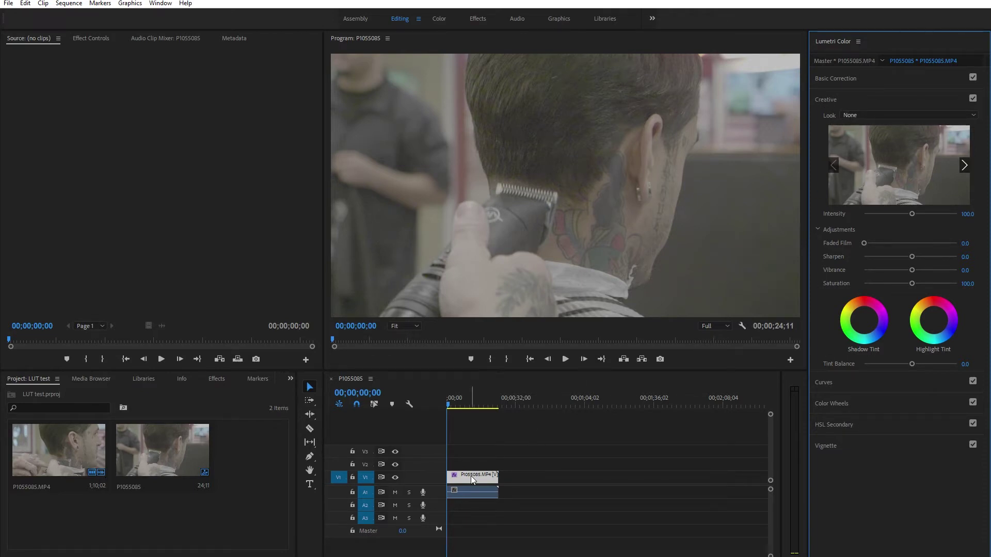
left_click(870, 116)
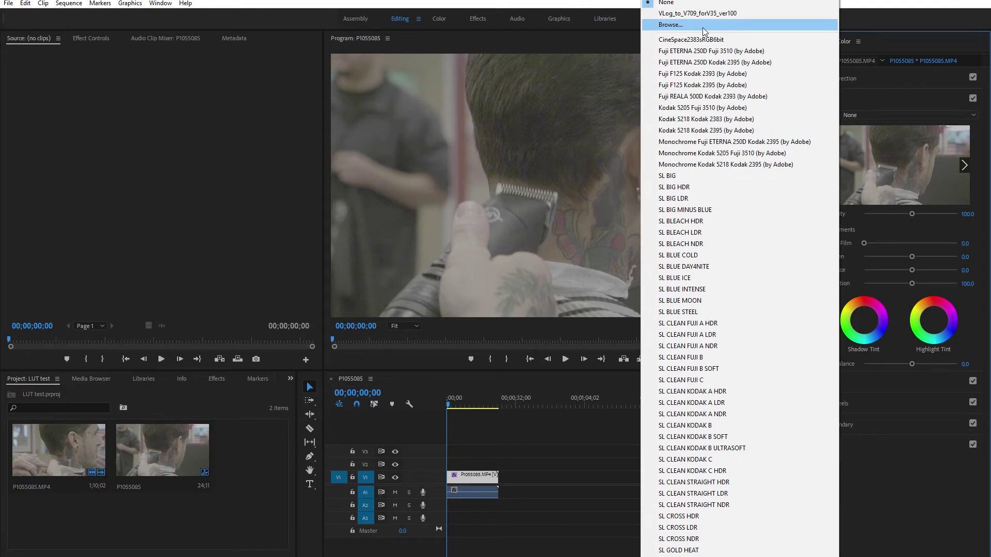
Step: Apply REC709/VLog_to_V709_forV35_ver100.cube as the clip's creative look and preview the result
left_click(703, 26)
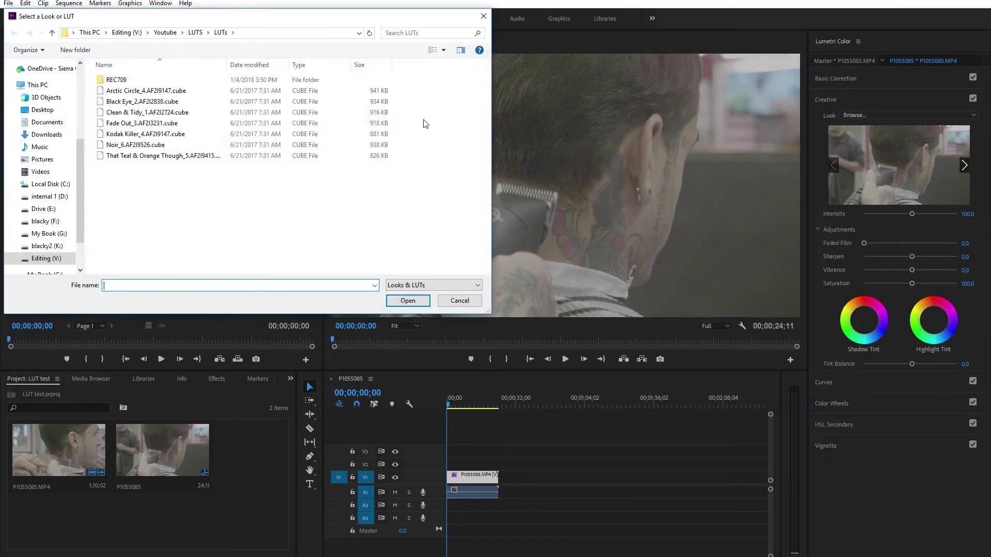
double_click(133, 84)
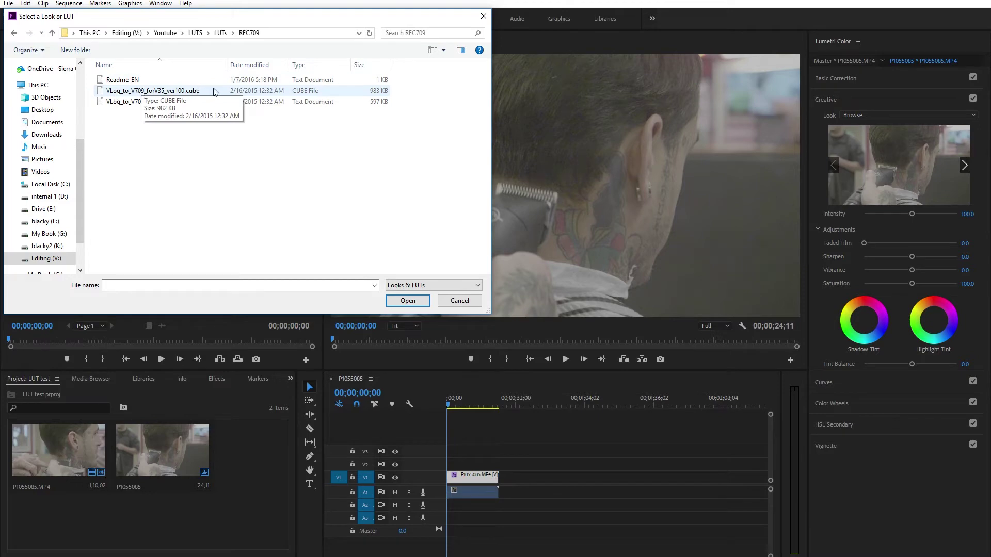
double_click(171, 91)
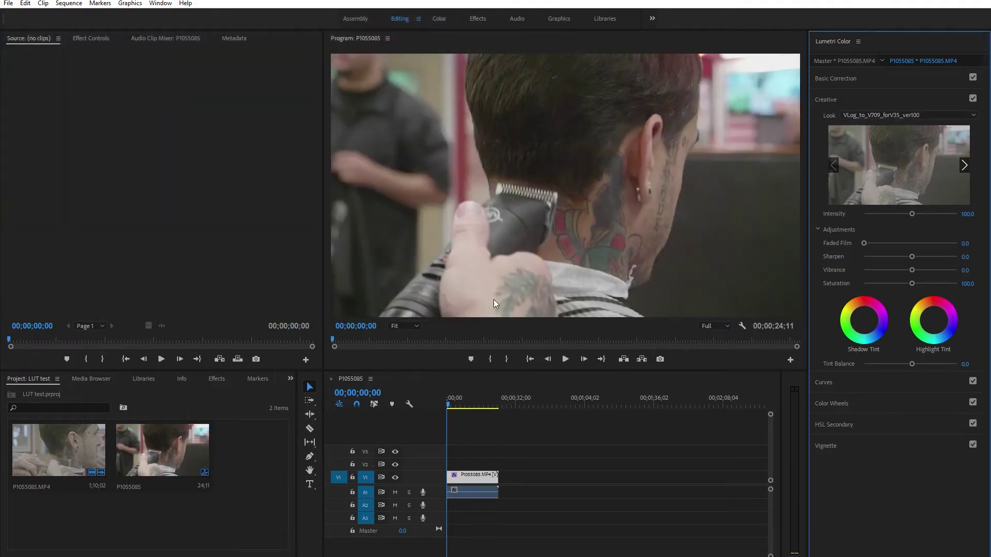
left_click_drag(453, 407, 443, 402)
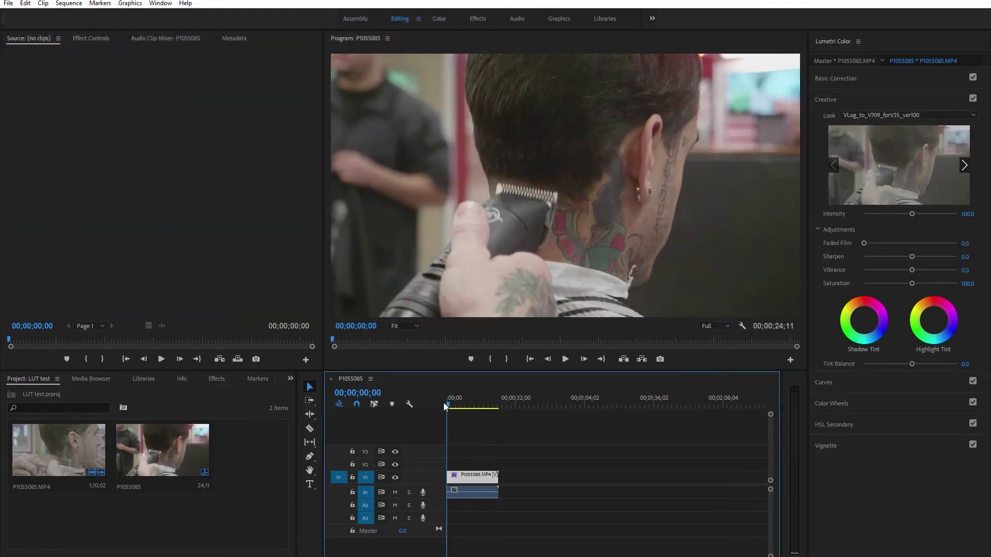
Step: Cool the clip's Basic Correction Temperature to -10.5
left_click(849, 78)
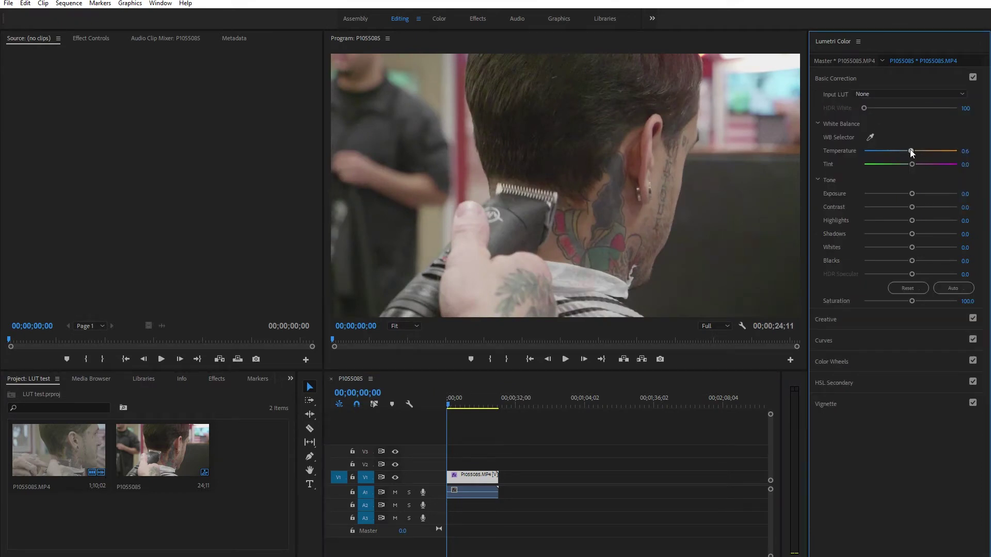
left_click_drag(907, 150, 907, 151)
left_click(826, 319)
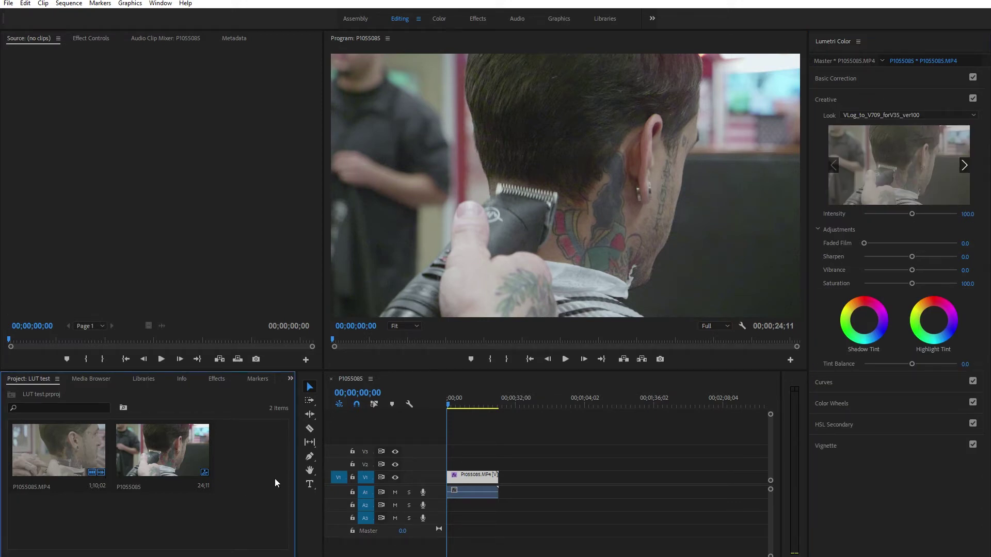
Step: Create a 1920×1080 adjustment layer and drag it onto V2 above the barbershop clip
left_click(269, 553)
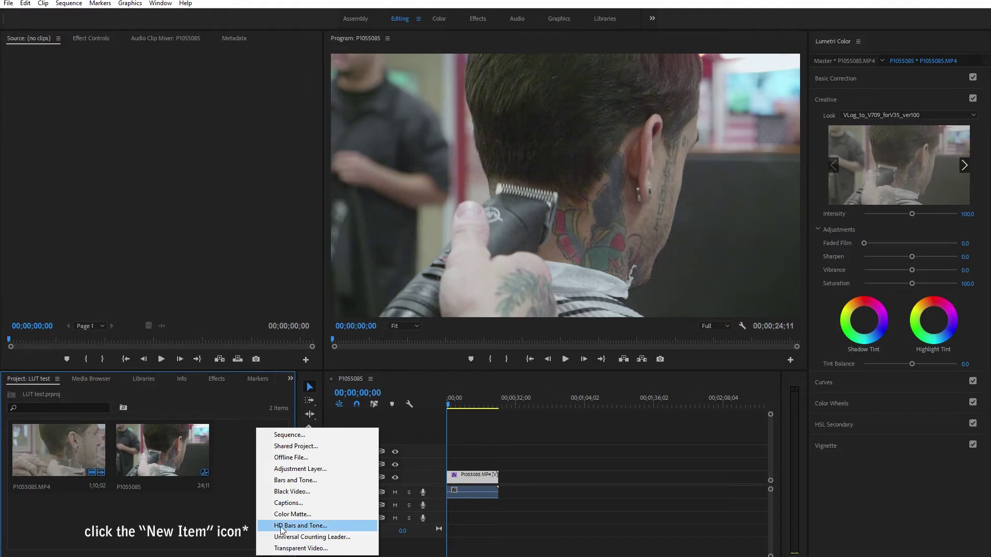
left_click(309, 469)
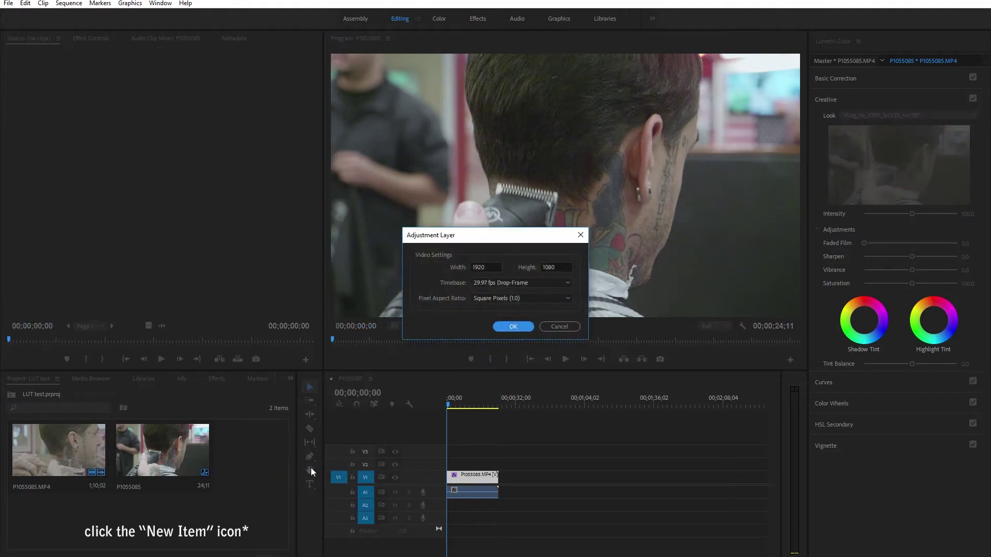
left_click(514, 326)
left_click_drag(227, 446, 495, 462)
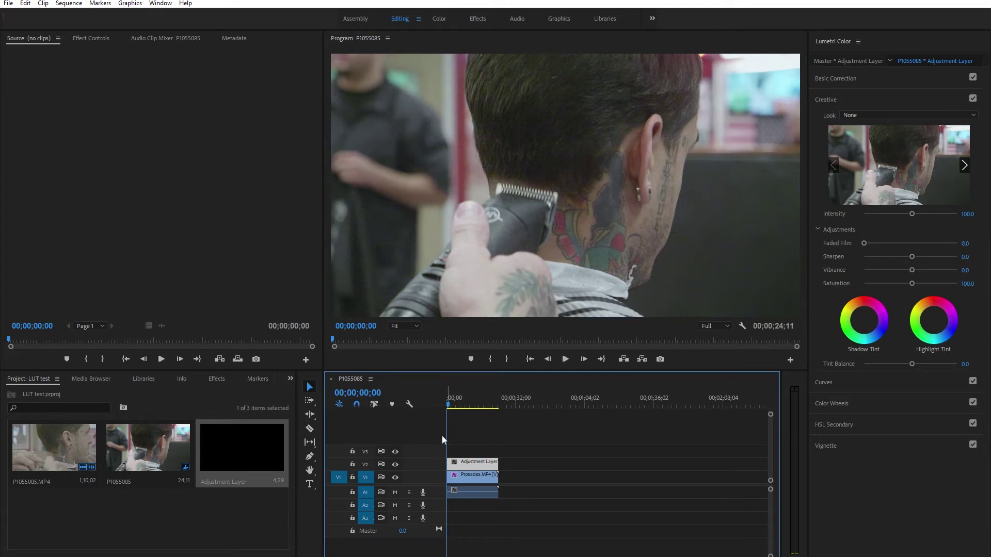
Step: Load Kodak Killer_4.AF2I9147.cube as the adjustment layer's Look and scrub the timeline to preview it
left_click(868, 115)
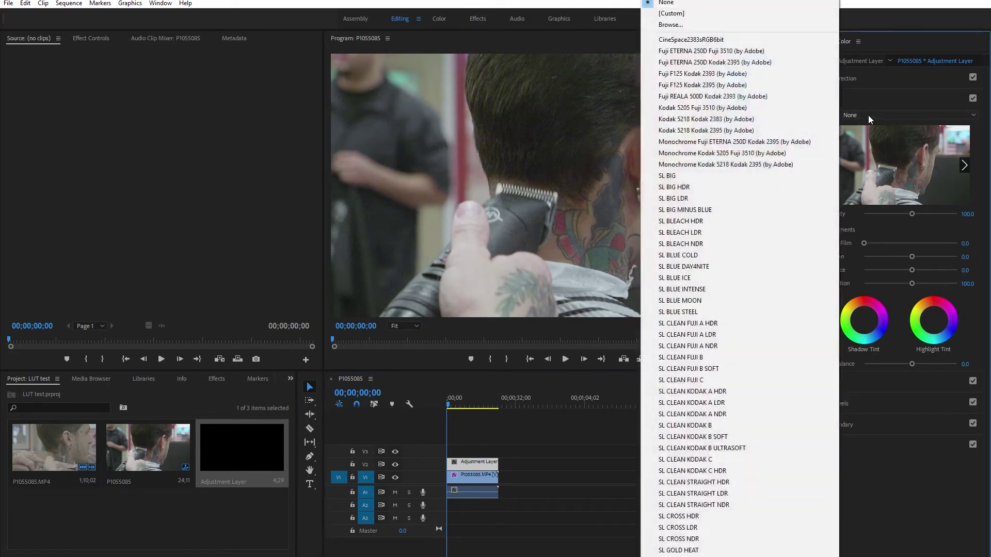
left_click(671, 25)
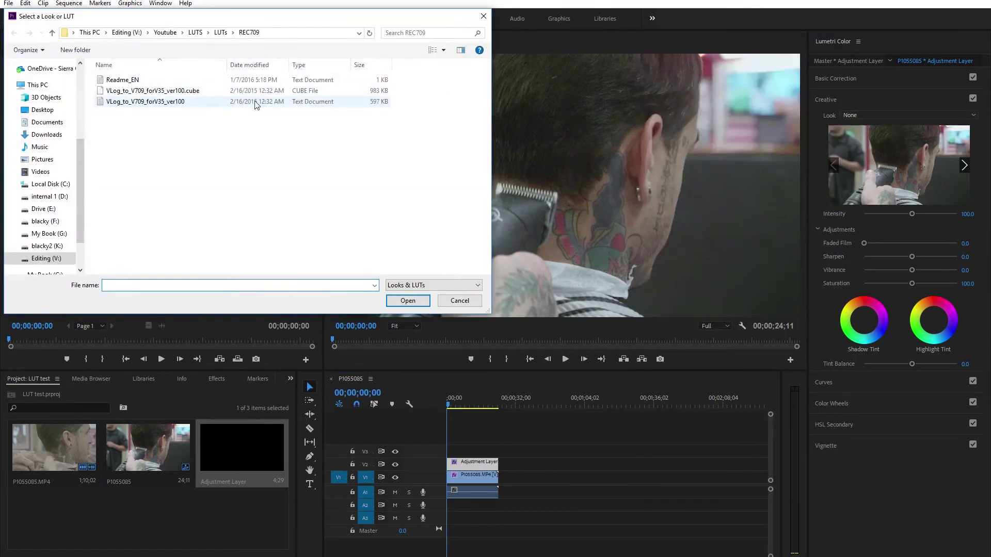
left_click(220, 32)
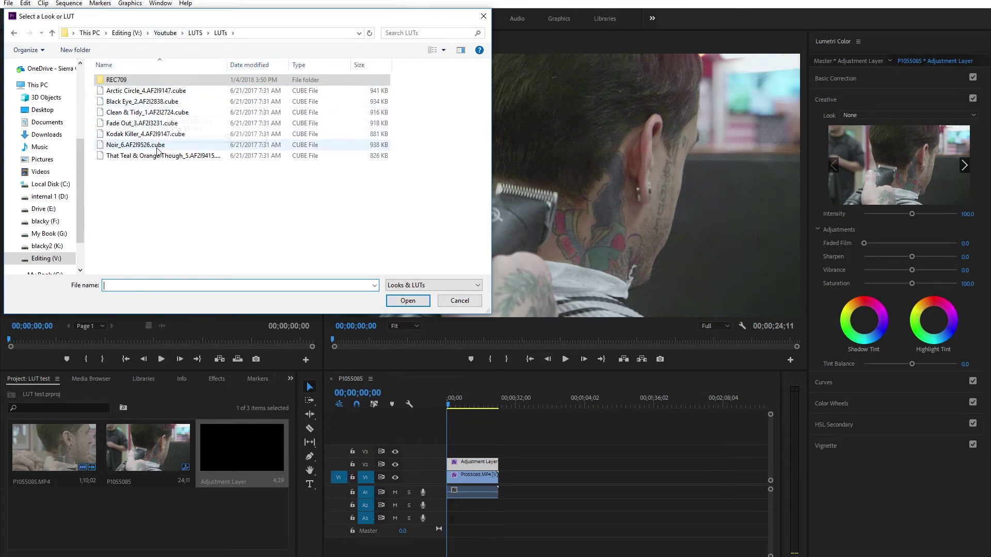
double_click(127, 135)
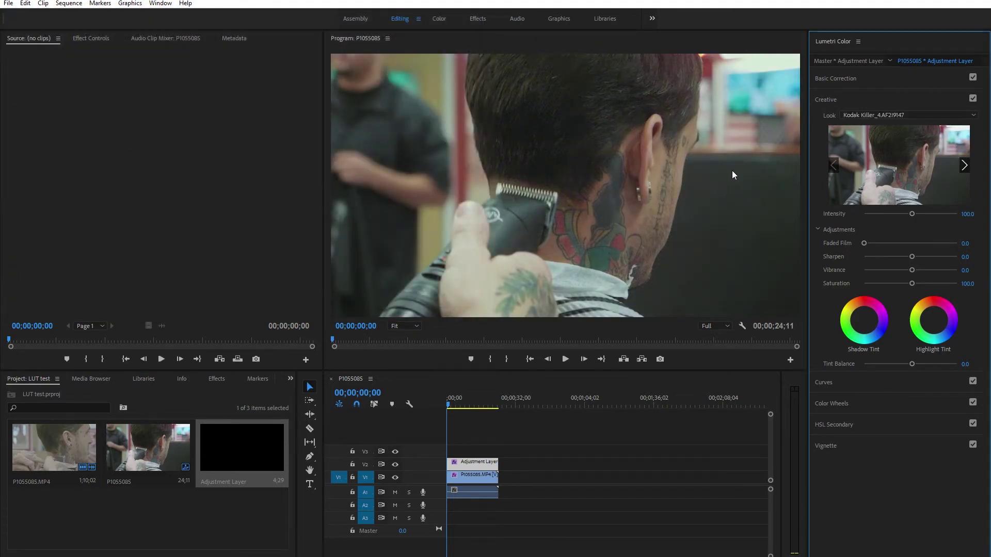
left_click_drag(472, 402, 447, 398)
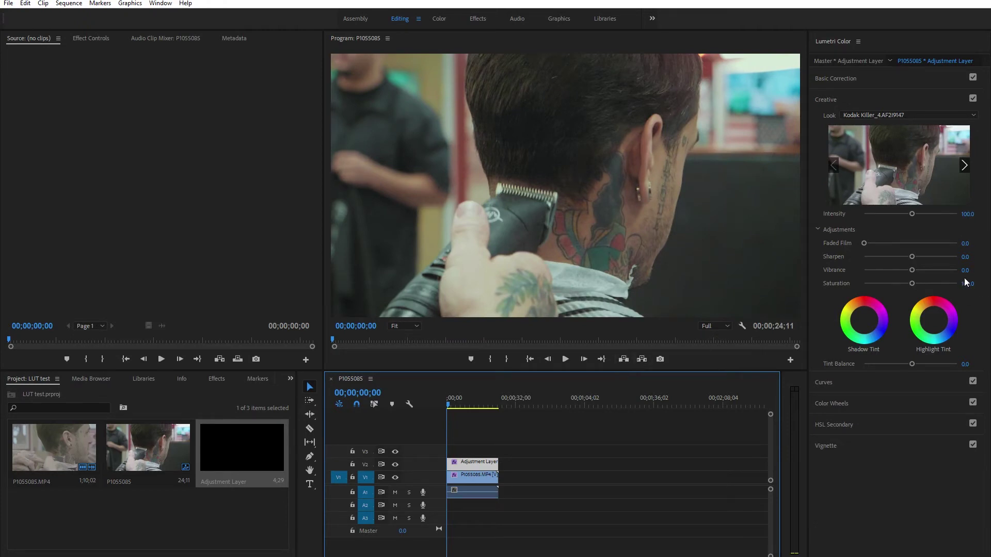
Step: Set the Kodak Killer look's intensity to 54.1, then add a second adjustment layer on V3
left_click_drag(912, 213, 900, 219)
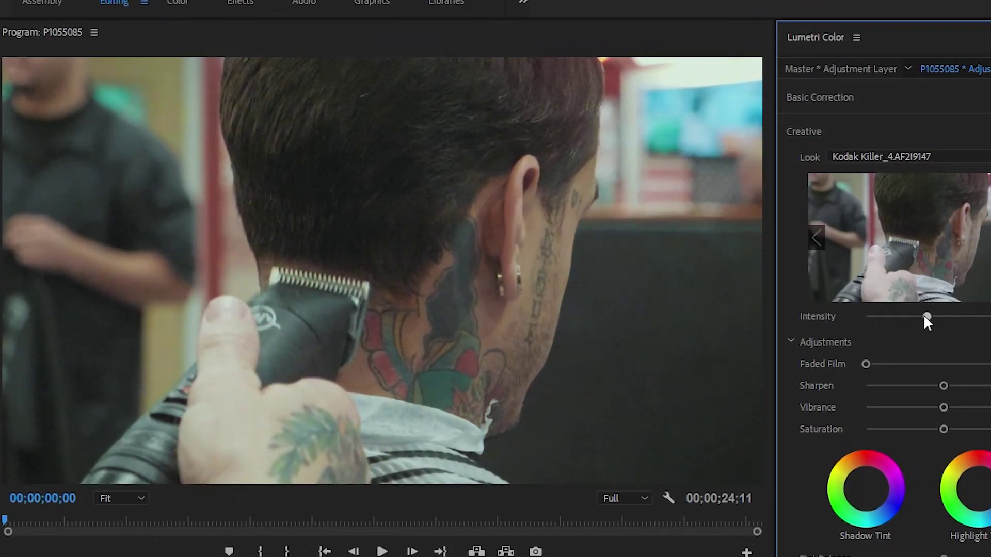
left_click_drag(932, 319, 907, 322)
mouse_move(919, 316)
left_mouse_down()
mouse_move(960, 316)
mouse_move(889, 315)
mouse_move(914, 317)
left_mouse_up()
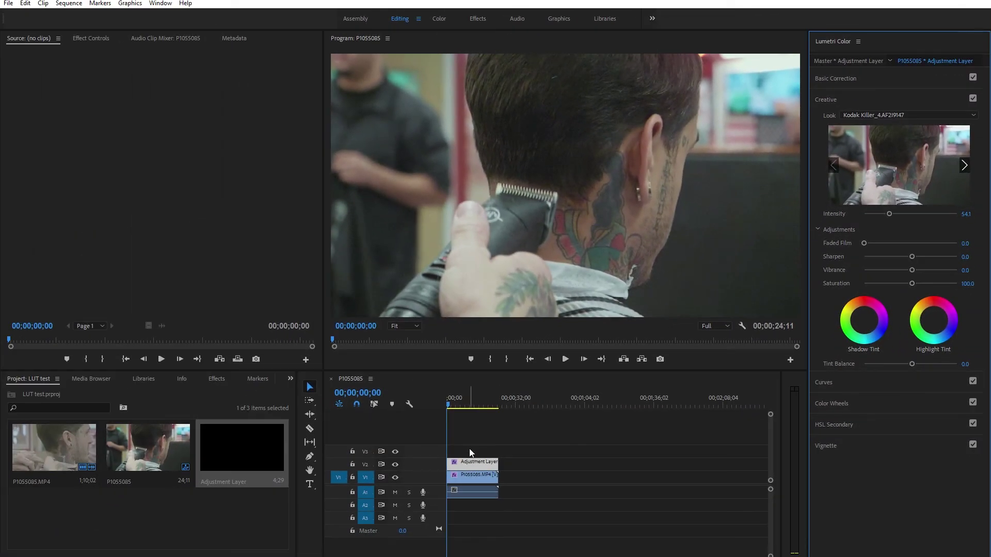
left_click(469, 445)
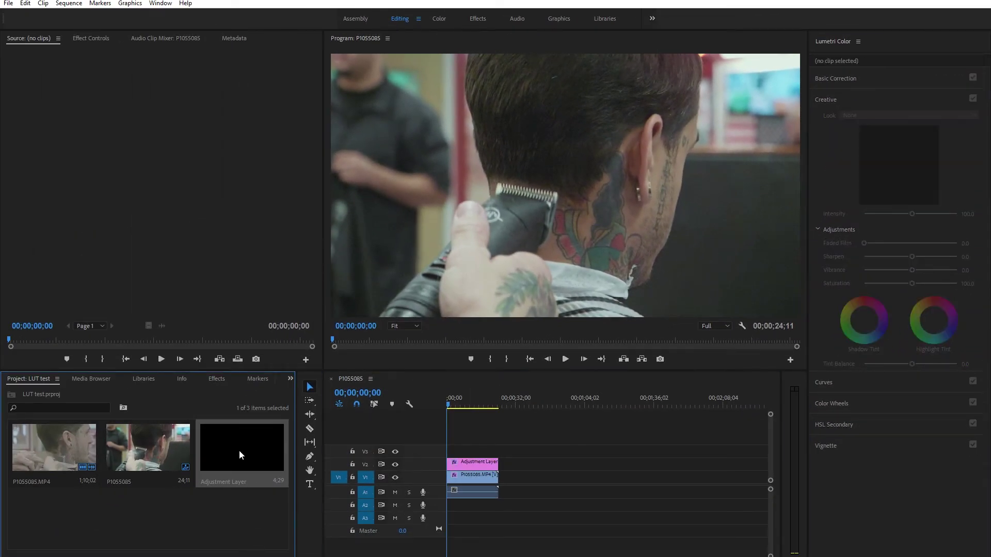
left_click_drag(239, 450, 497, 455)
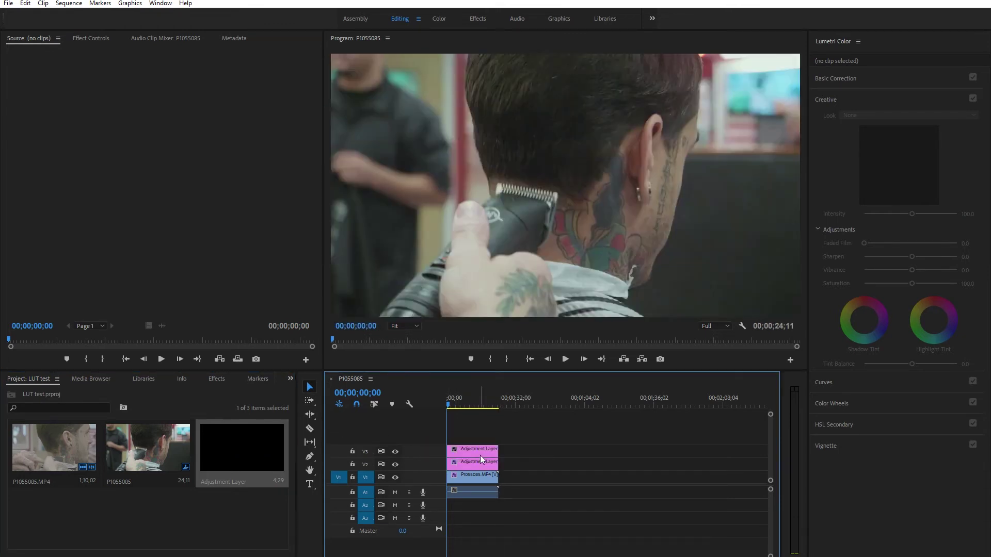
Step: Load Black Eye_2.AF2I2838.cube as the look on the V3 adjustment layer
left_click(475, 452)
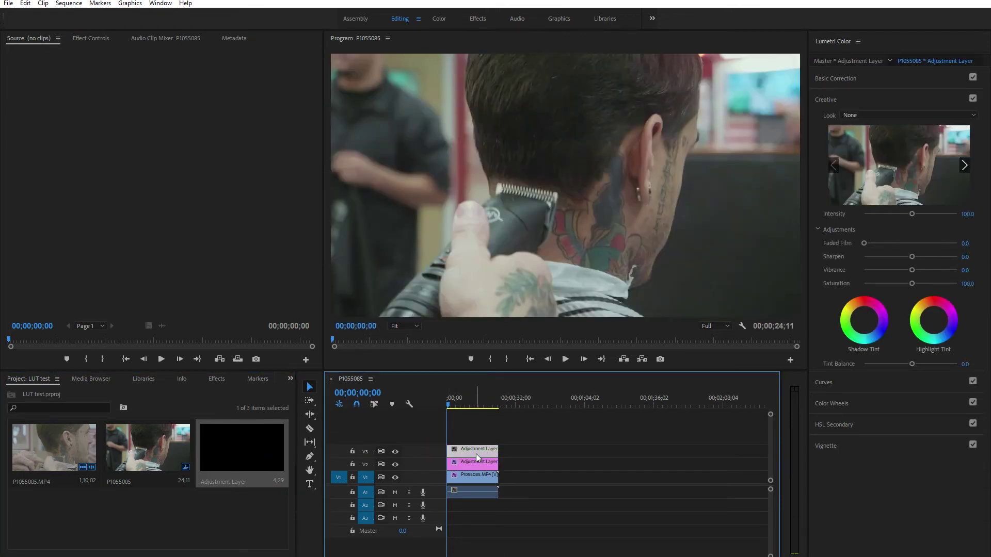
left_click(856, 116)
left_click(714, 26)
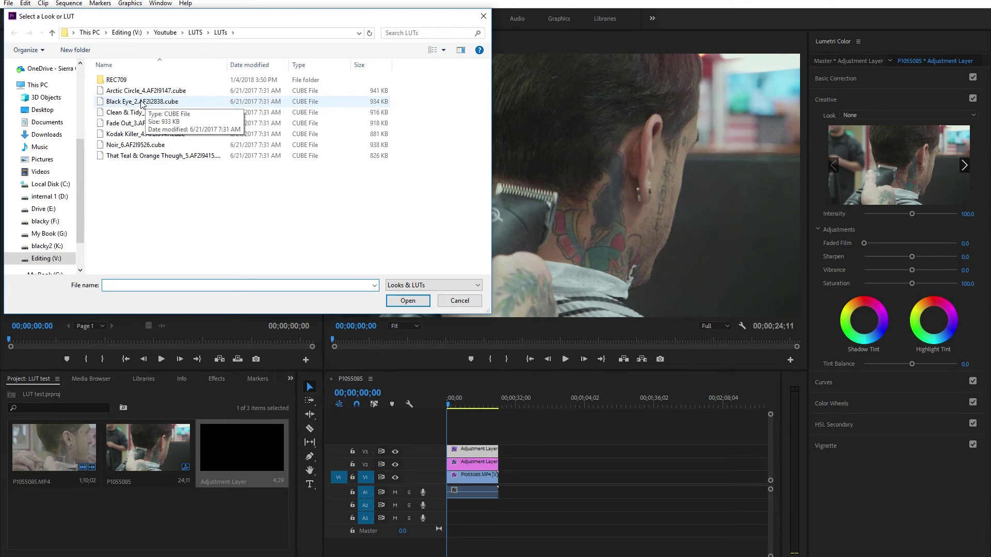
double_click(142, 102)
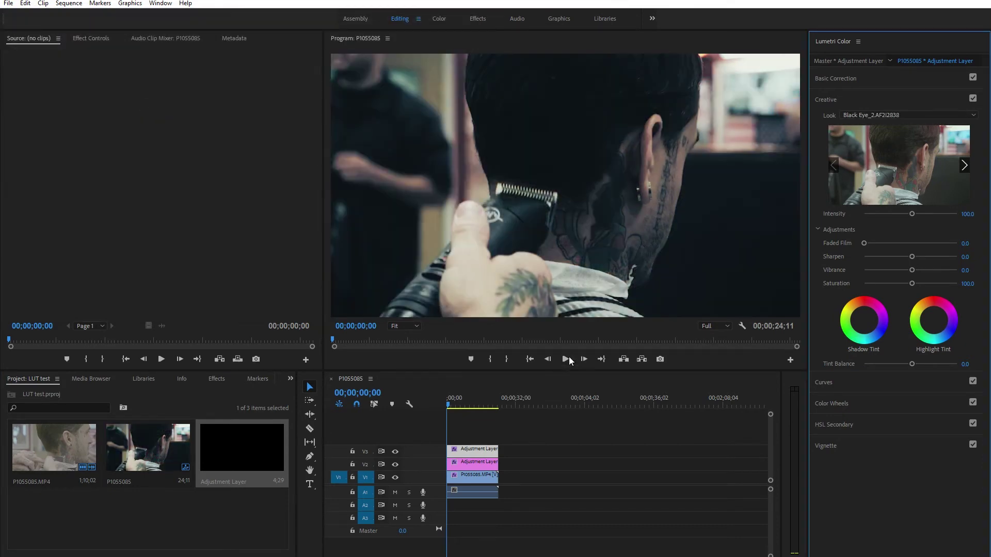
Step: Lower the Black Eye look's Creative Intensity to about 32
left_click(471, 452)
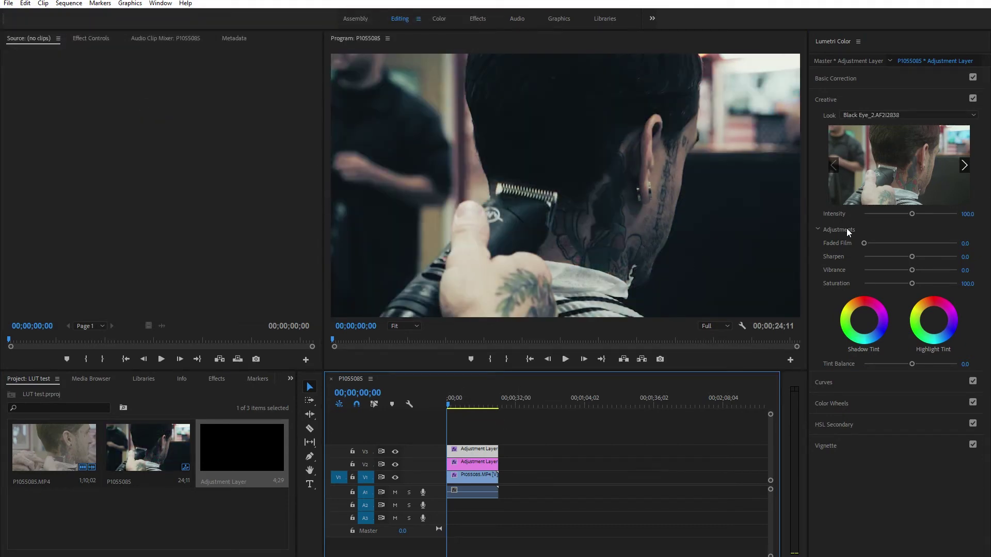
left_click_drag(900, 212, 878, 214)
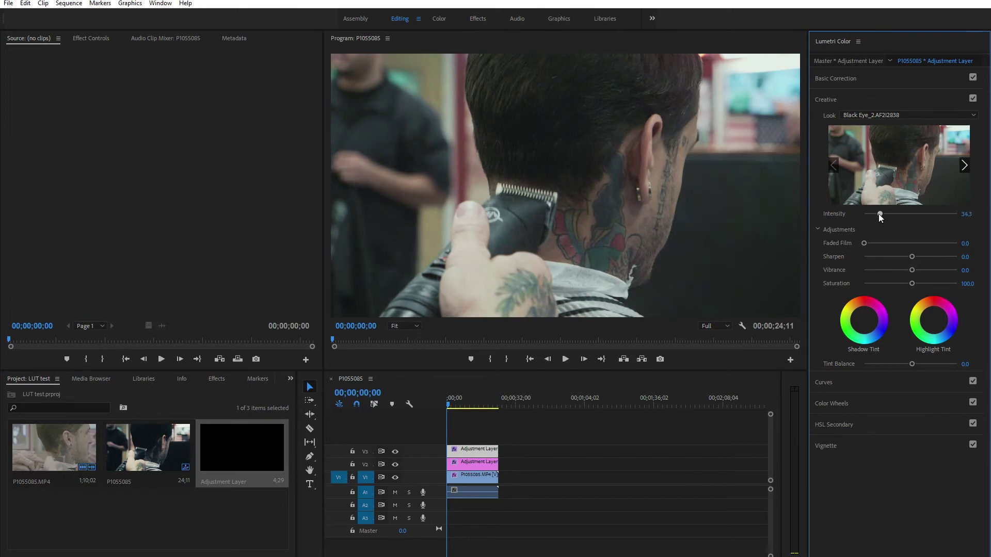
left_click_drag(878, 214, 884, 212)
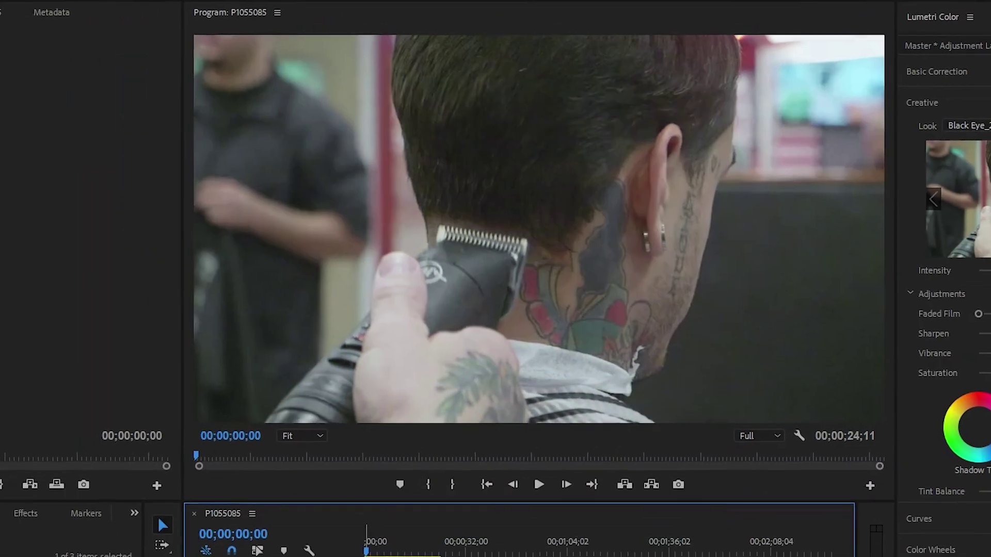
Step: Play back the sequence to review the stacked Kodak Killer 54.1 and Black Eye 32.0 grade
key("space")
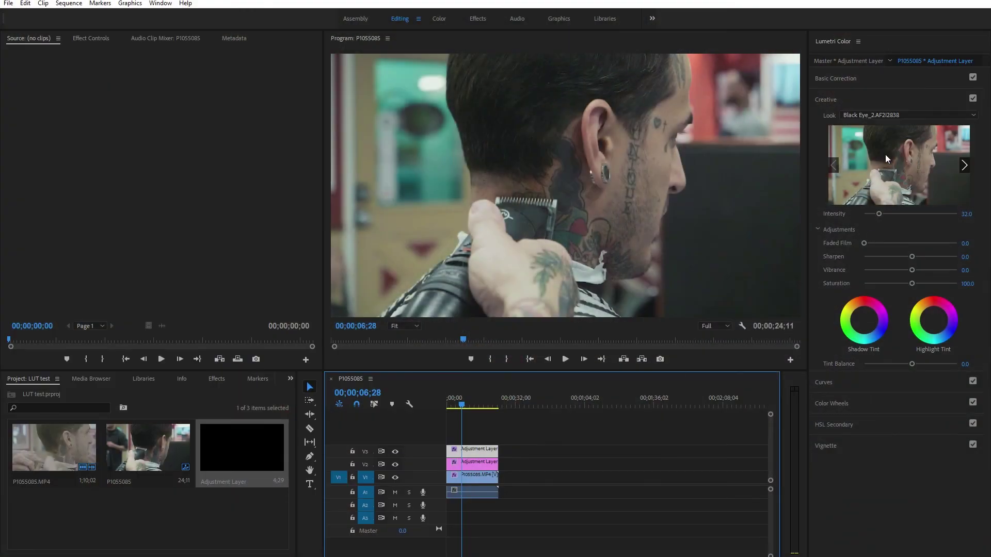
Step: Lower the top adjustment layer's Shadows to -17.1 and Whites to -19.3, then scrub to preview
left_click(836, 78)
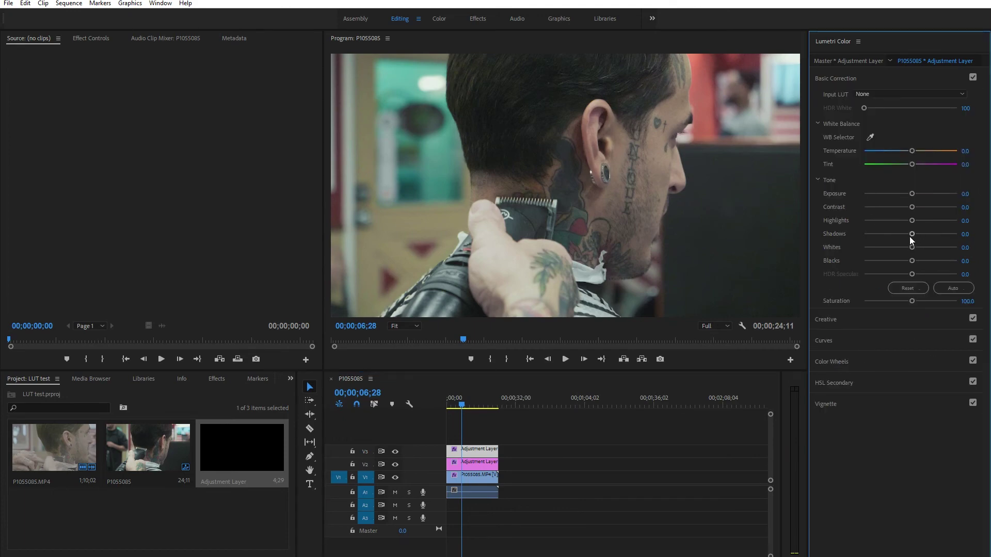
left_click_drag(910, 236, 904, 232)
left_click(831, 361)
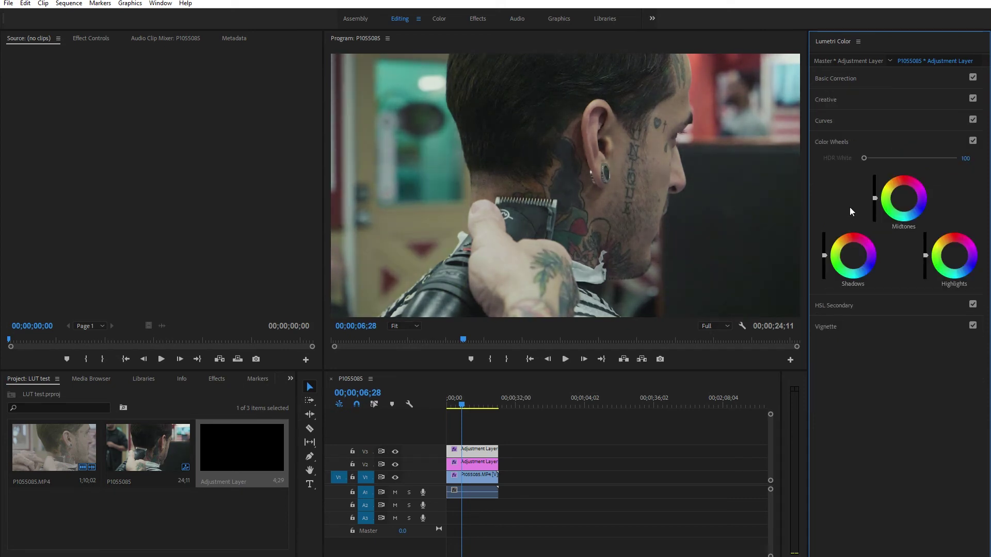
left_click(848, 121)
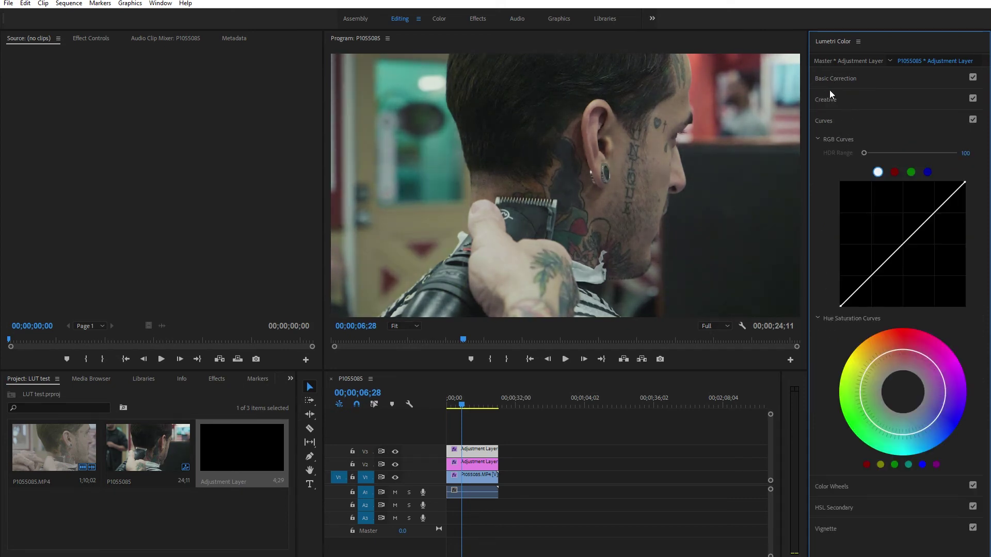
left_click(839, 80)
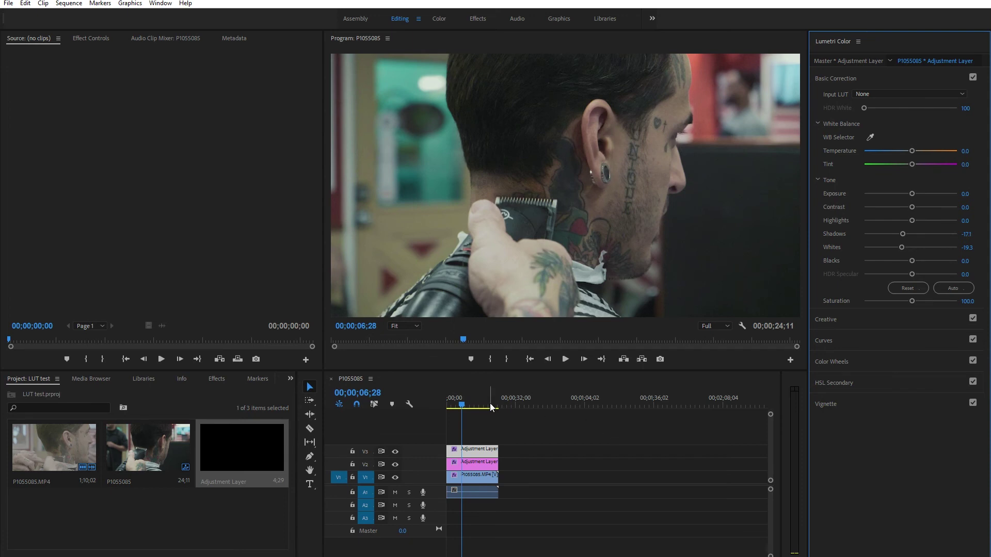
left_click_drag(493, 407, 461, 409)
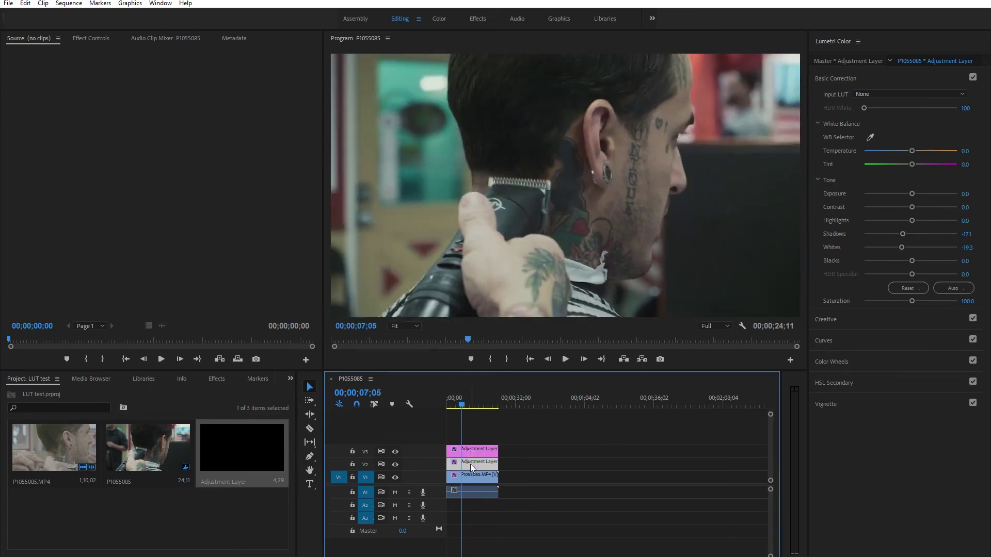
Step: Show the V2 layer's Kodak Killer Creative settings and toggle V2 off and on to compare
left_click(470, 463)
left_click(857, 320)
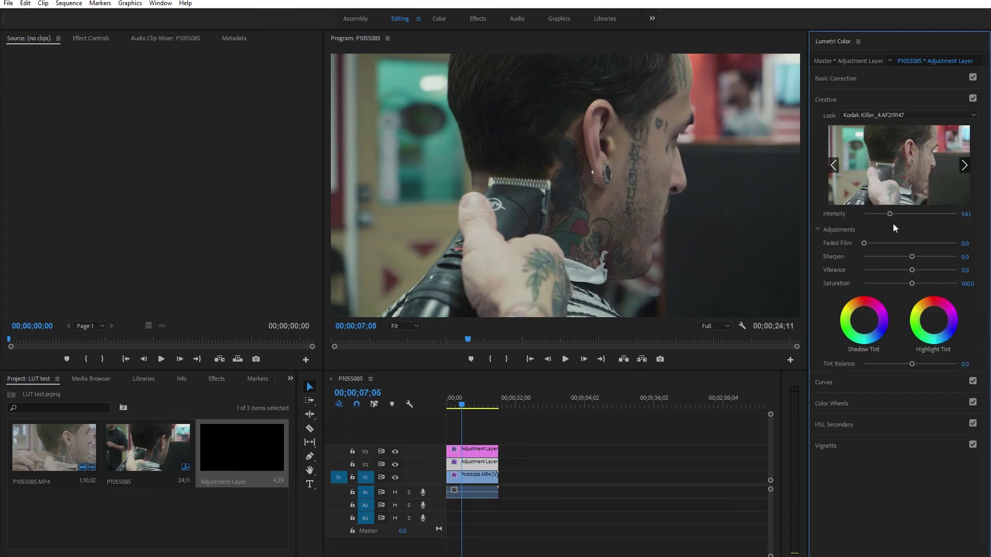
left_click(427, 376)
key("j")
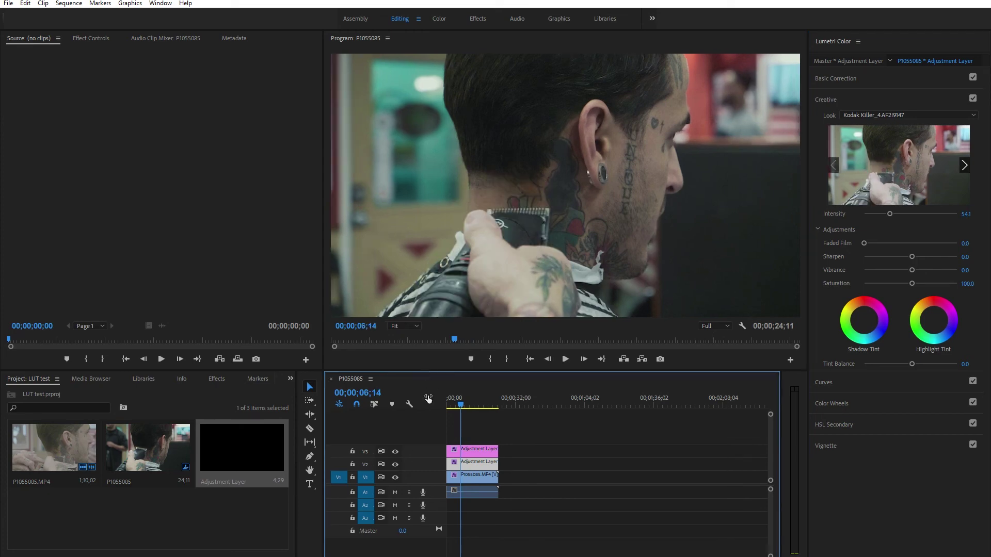
left_click(395, 464)
left_click(395, 464)
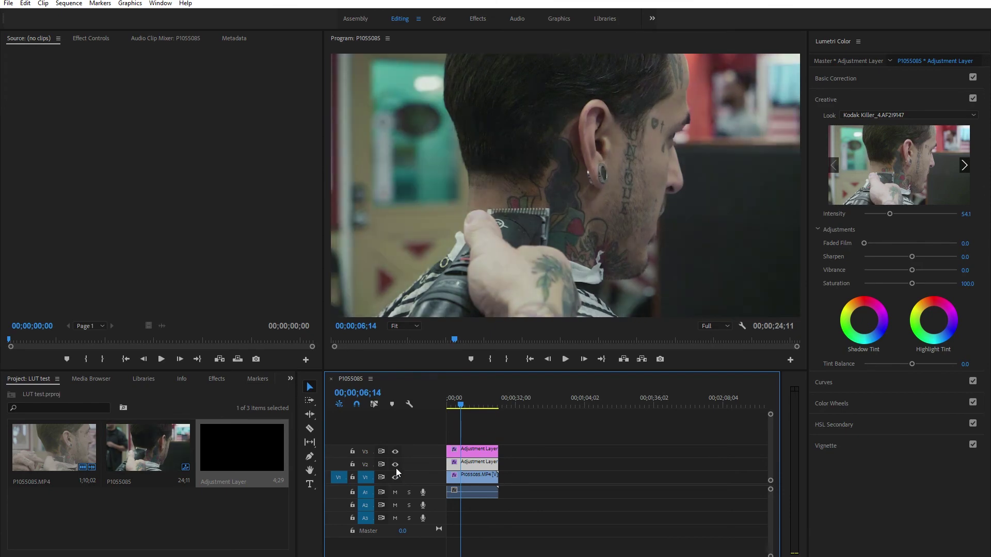